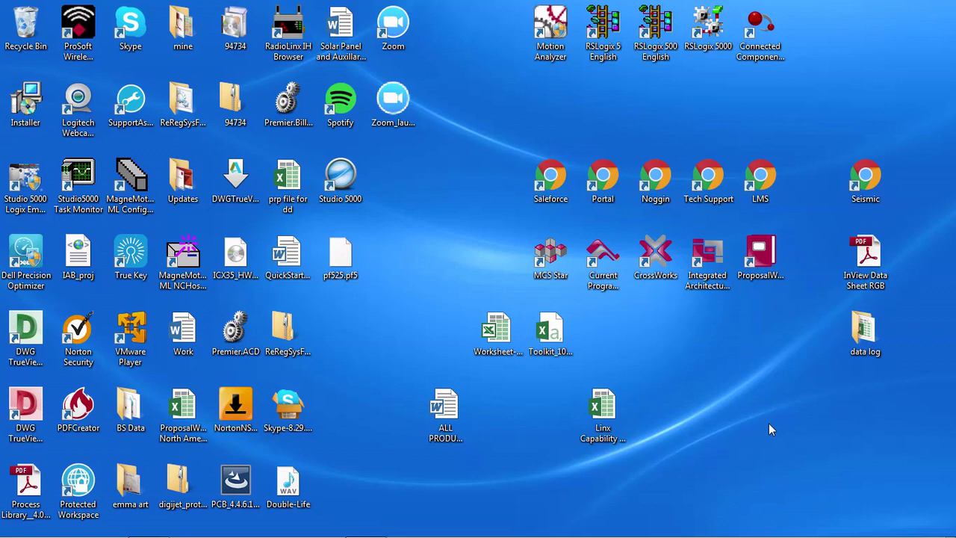
# Step: Browse Start > All Programs > Rockwell Software > FactoryTalk View to reach FactoryTalk View Studio
pyautogui.click(21, 521)
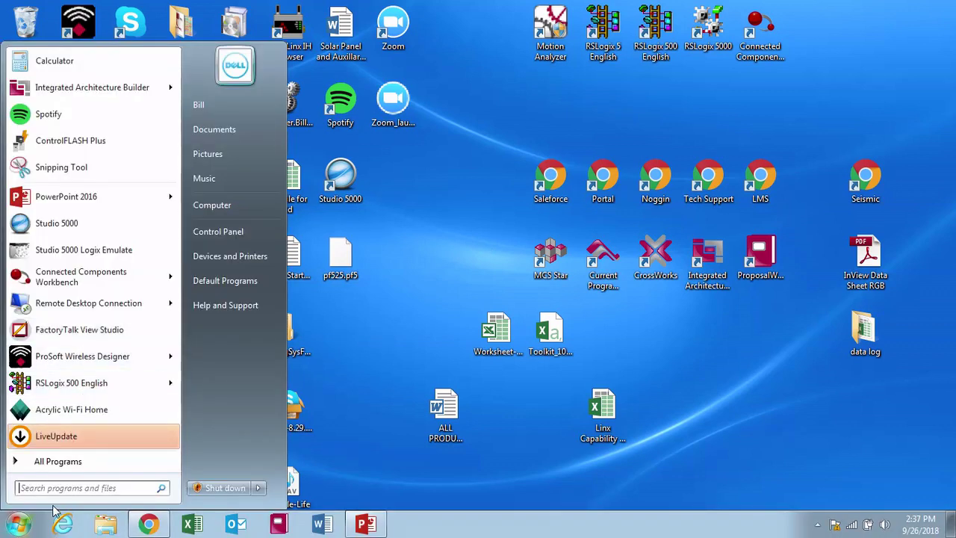
pyautogui.click(57, 460)
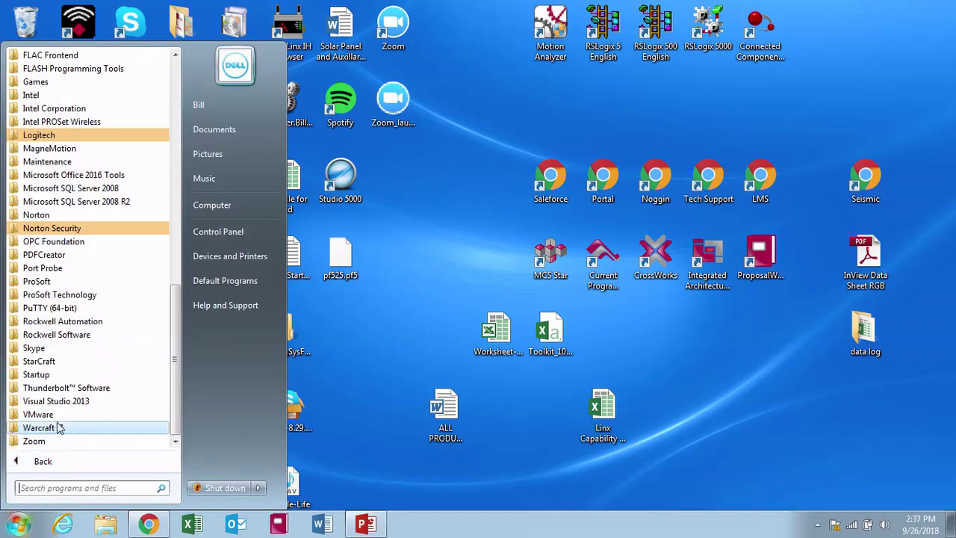
pyautogui.click(78, 335)
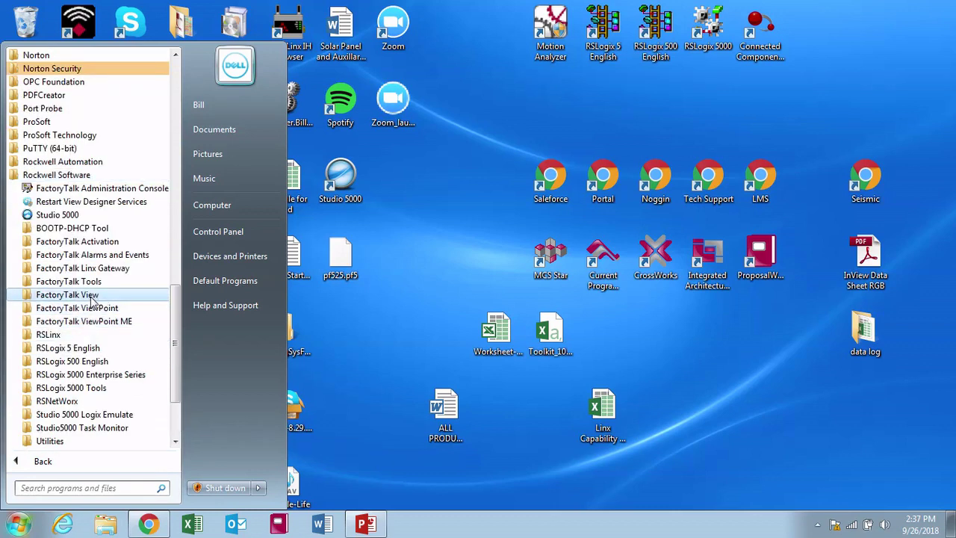
pyautogui.click(89, 297)
# Step: Launch FactoryTalk View Studio and choose the View Machine Edition application type
pyautogui.click(97, 323)
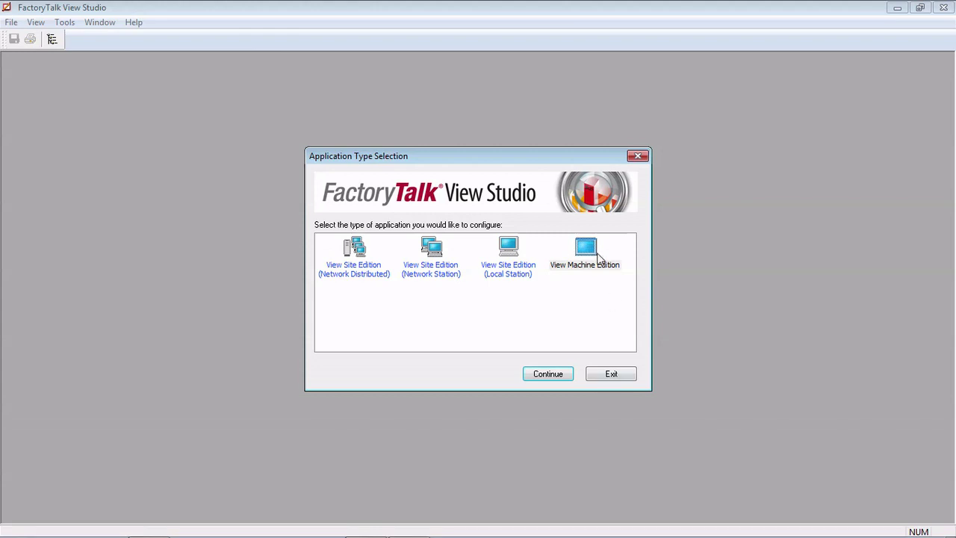
pyautogui.click(598, 257)
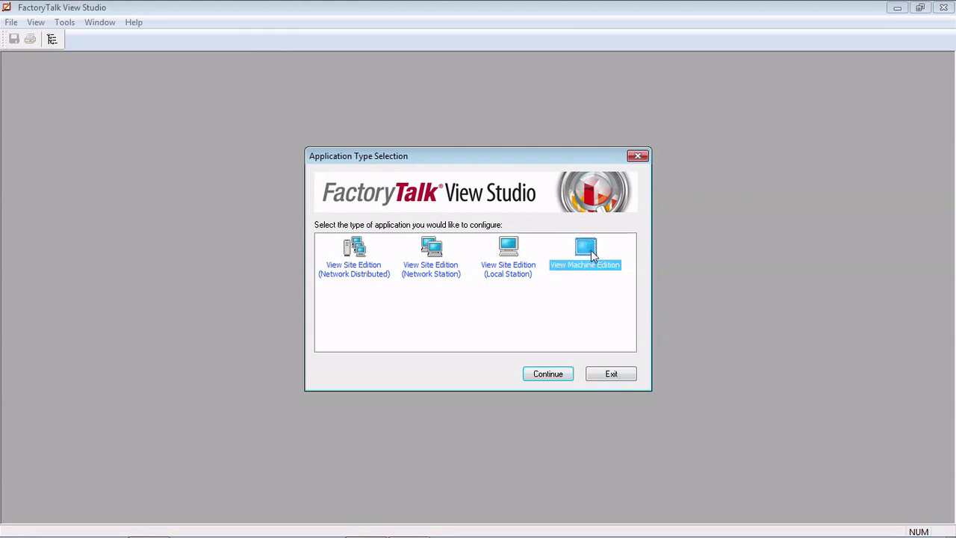
pyautogui.click(558, 374)
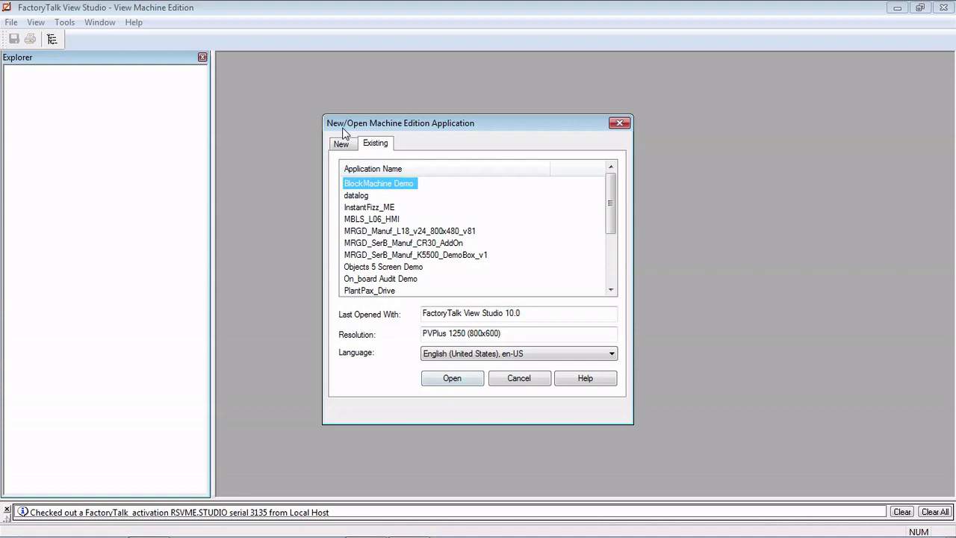
# Step: Create new application PV_Import at PanelView Plus 7 10" (800x600) resolution and start an import
pyautogui.click(343, 145)
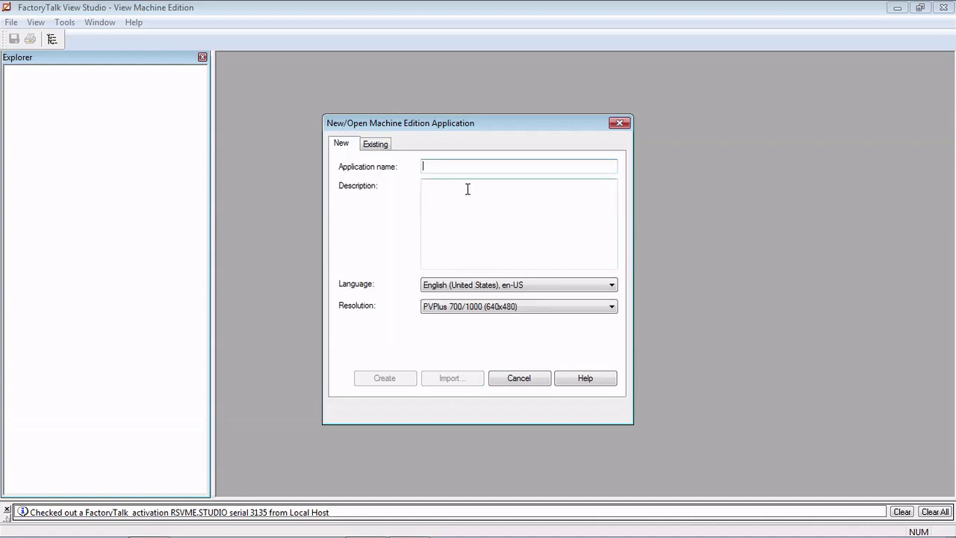
pyautogui.write('PV-')
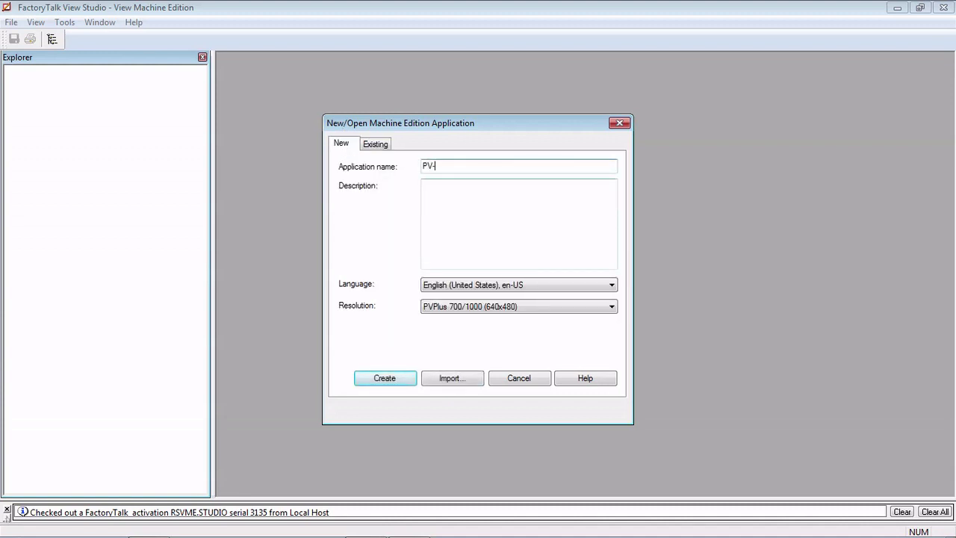
pyautogui.press('BackSpace')
pyautogui.write('_Import')
pyautogui.click(502, 307)
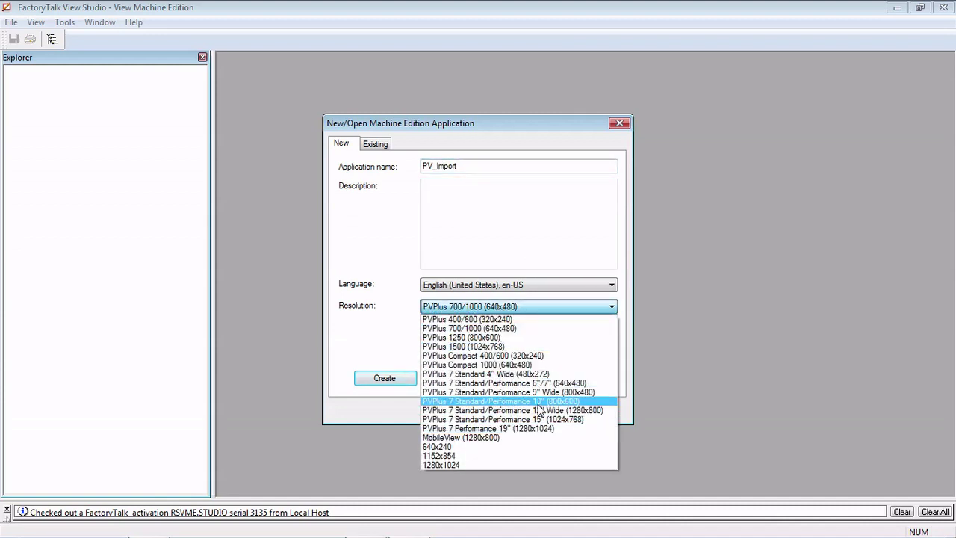
pyautogui.click(484, 404)
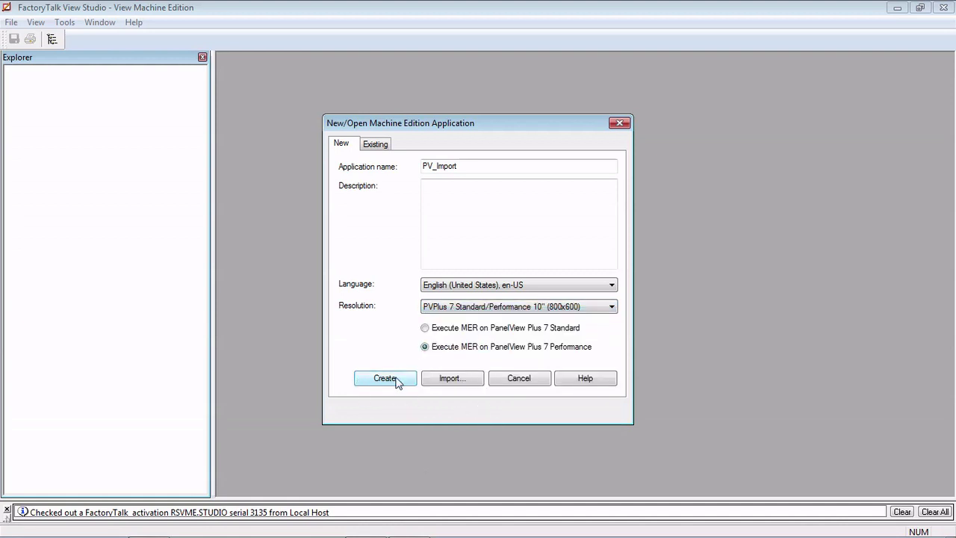
pyautogui.click(476, 380)
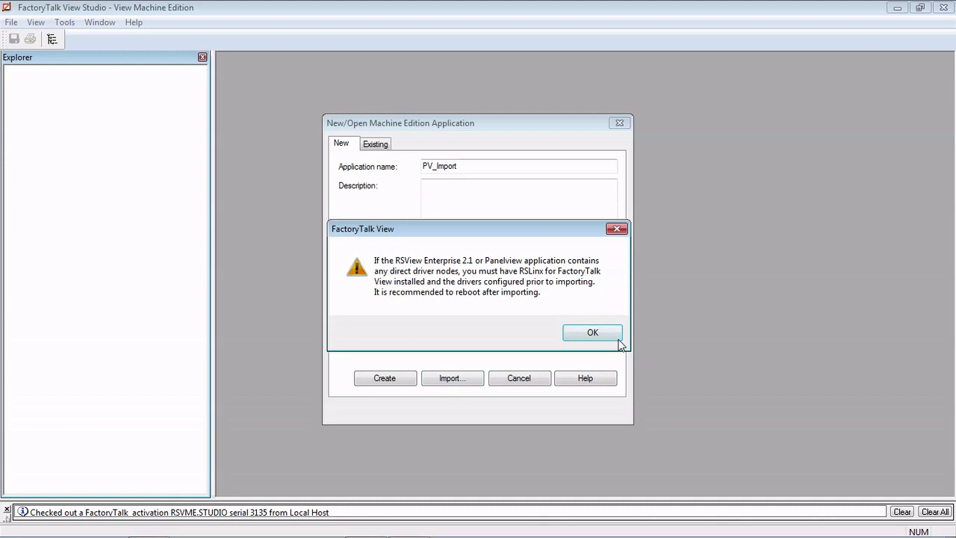
# Step: Dismiss the RSLinx driver warning and select PanelView Terminal (*.pva) as the import type
pyautogui.click(591, 333)
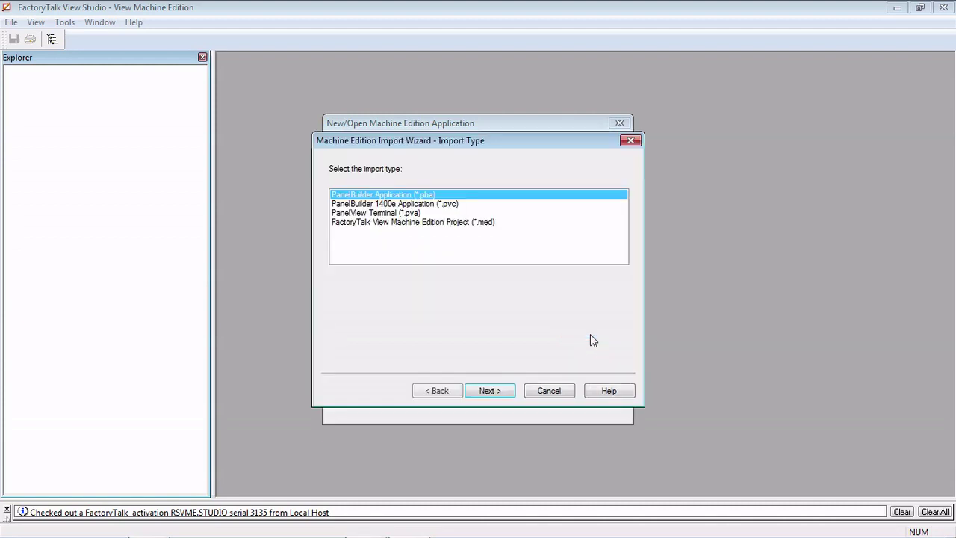
pyautogui.click(367, 216)
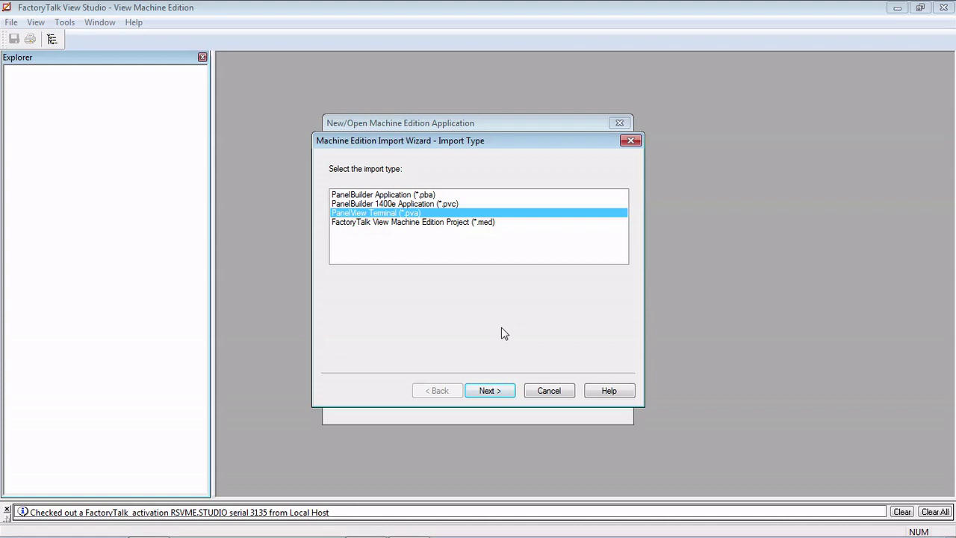
# Step: Import Franklin_061215.PVA, leaving the window size and Arial font options at their defaults
pyautogui.click(490, 390)
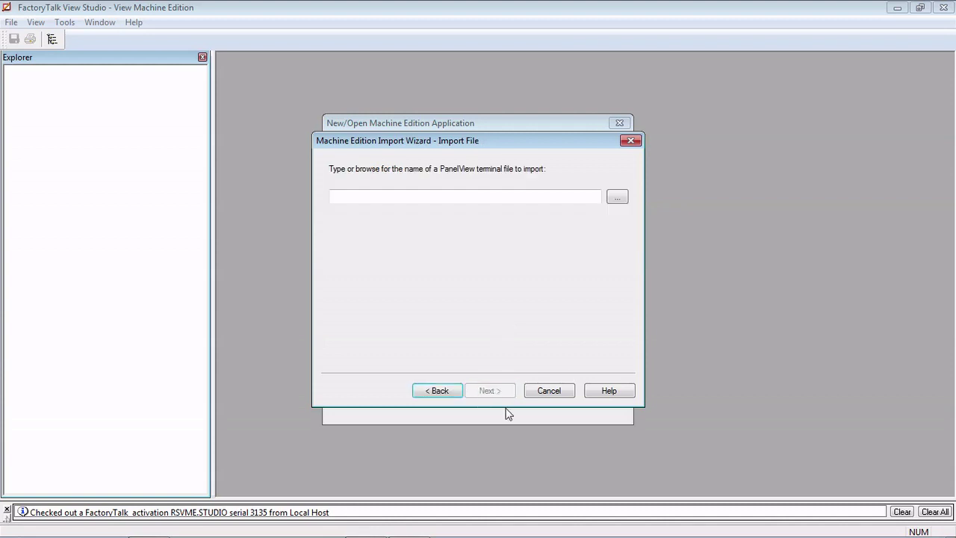
pyautogui.click(622, 198)
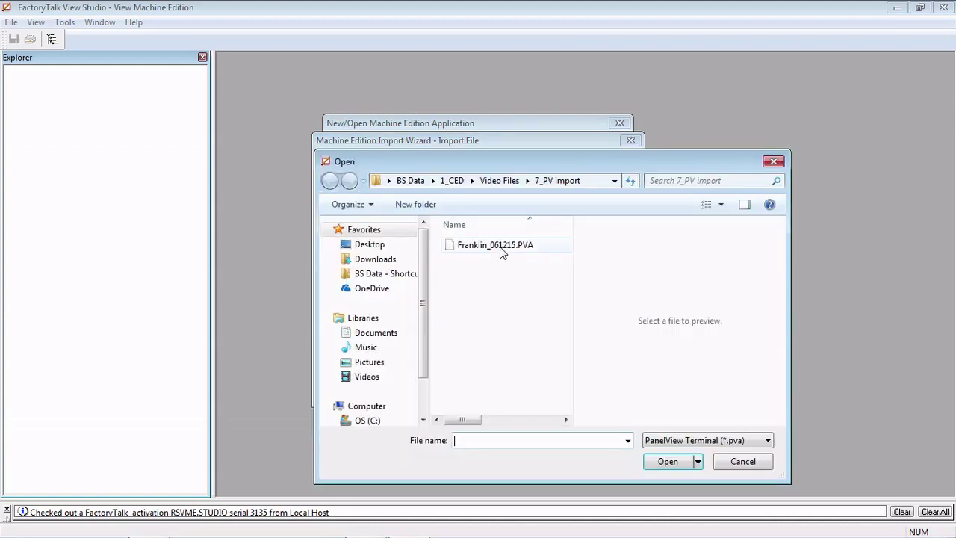
pyautogui.doubleClick(494, 247)
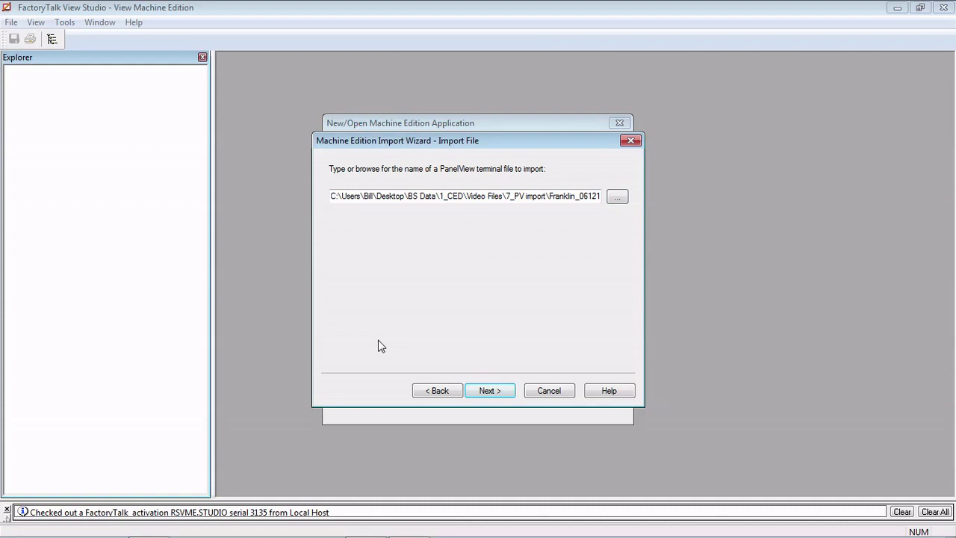
pyautogui.click(489, 391)
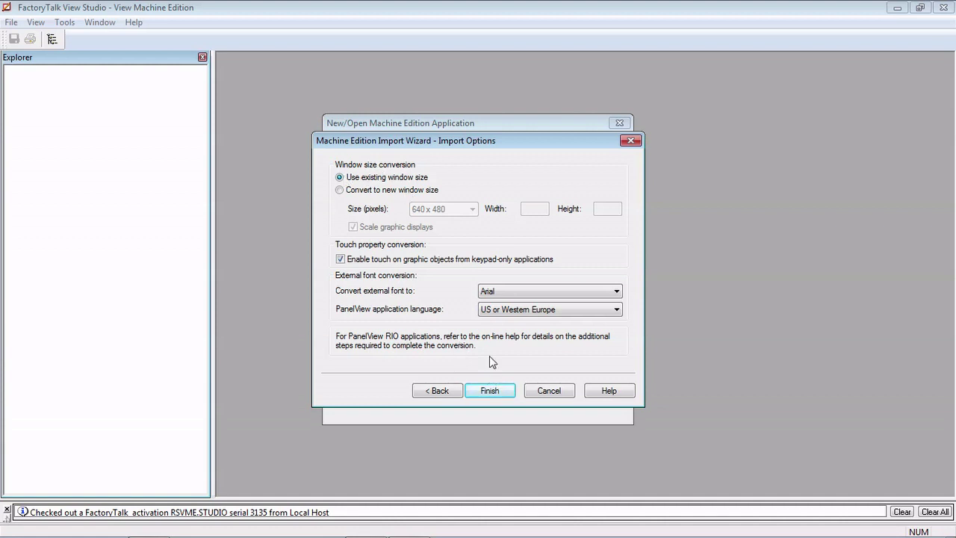
pyautogui.click(512, 392)
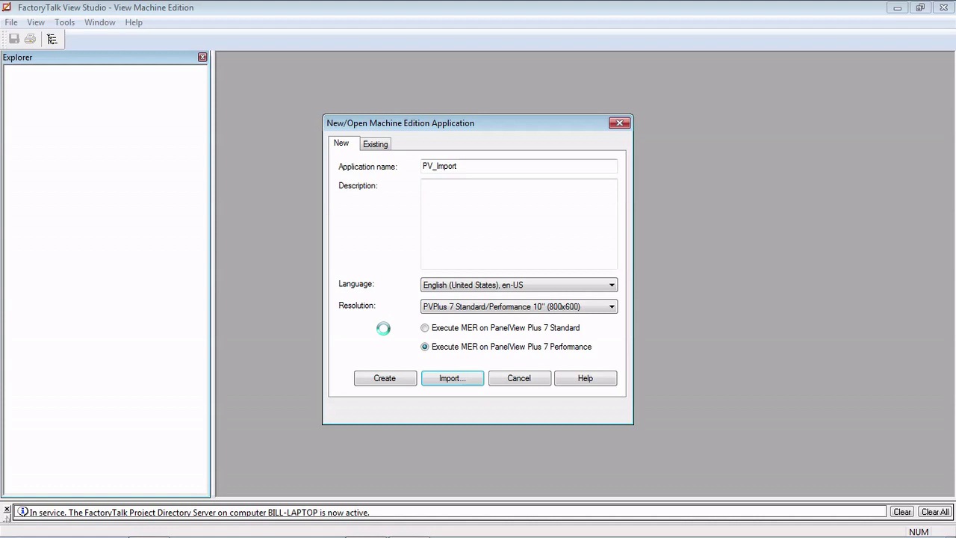
# Step: Open the HMI Tags editor, enlarged to fill the workspace
pyautogui.moveTo(405, 6)
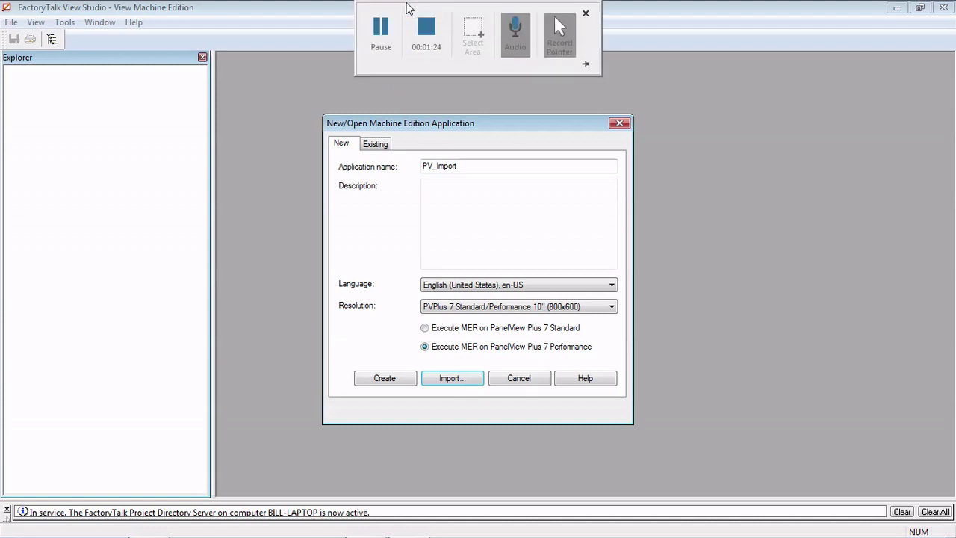
pyautogui.click(389, 31)
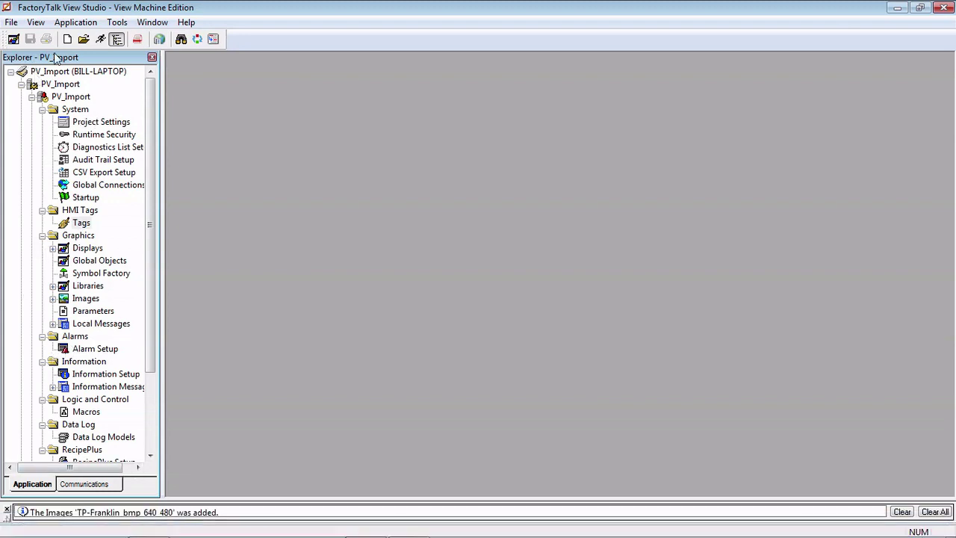
pyautogui.doubleClick(81, 223)
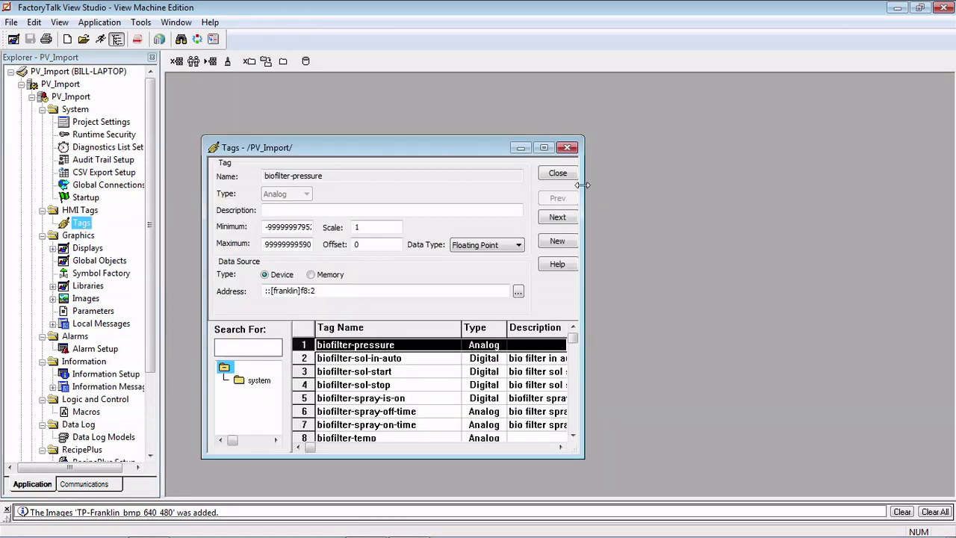
pyautogui.click(544, 148)
# Step: Review the franklin addresses of biofilter-spray-off-time, biofilter-temp and blower-in-auto tags, then close the editor
pyautogui.click(323, 327)
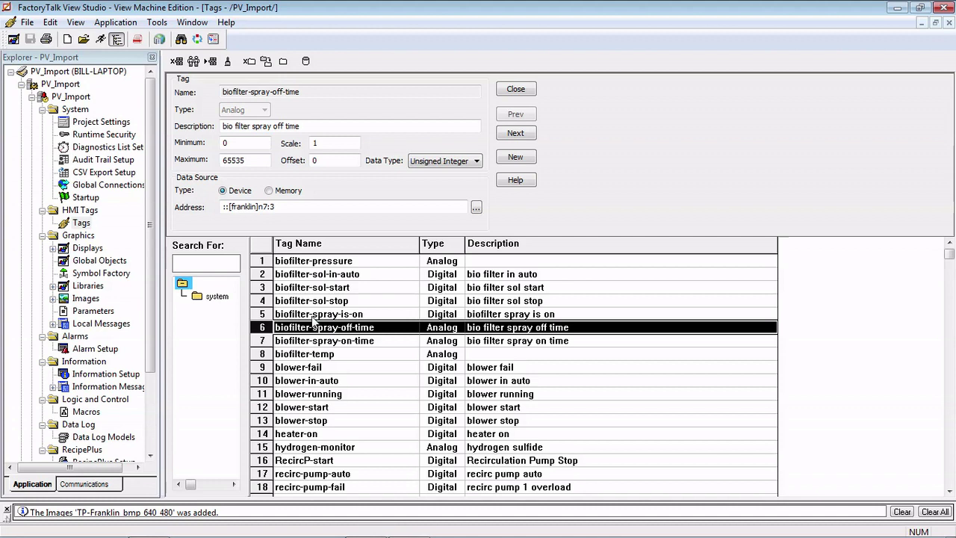
pyautogui.moveTo(258, 206); pyautogui.dragTo(282, 210)
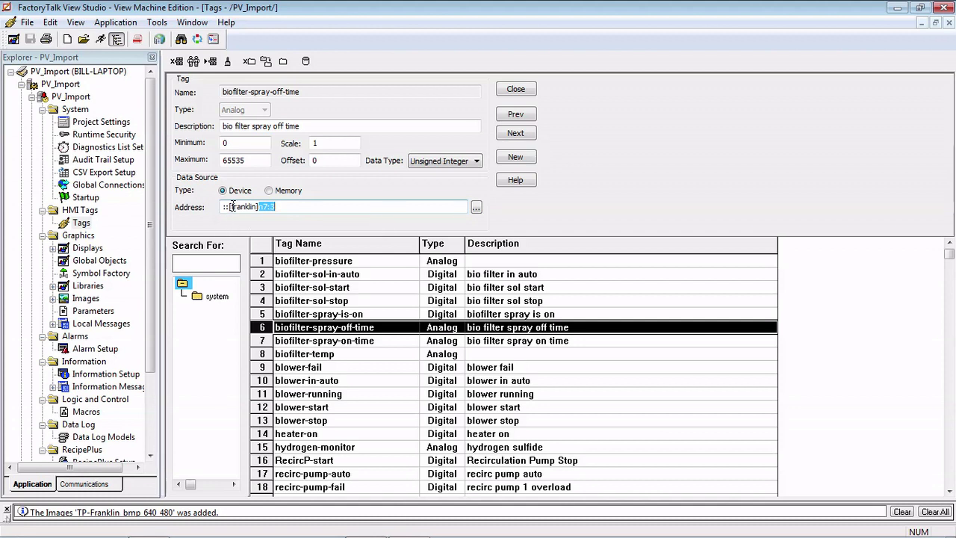
pyautogui.click(324, 356)
pyautogui.click(325, 381)
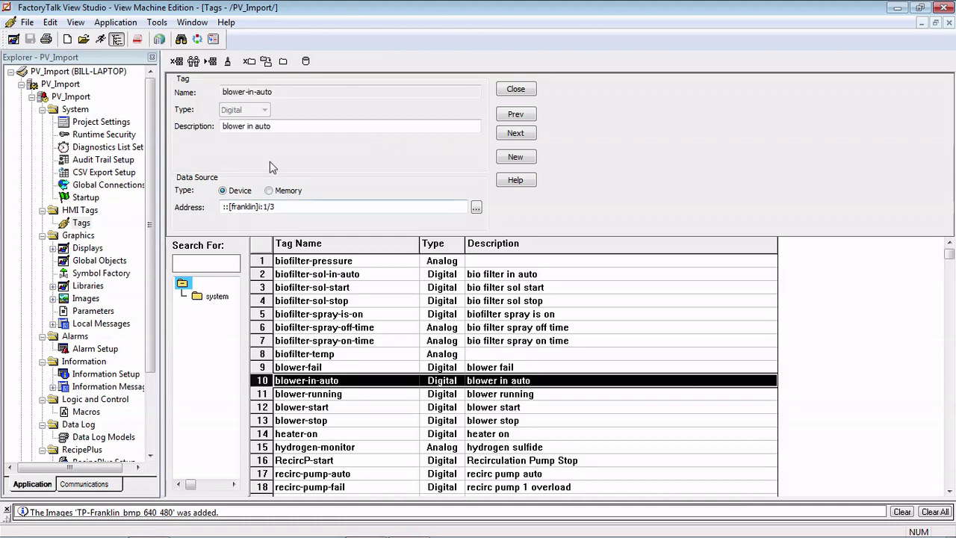
pyautogui.click(517, 91)
pyautogui.click(53, 250)
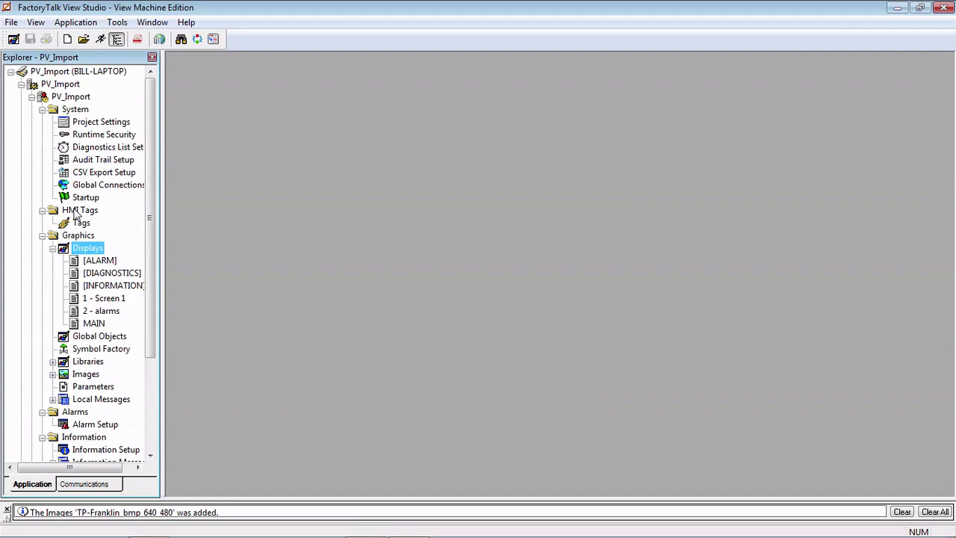
pyautogui.doubleClick(112, 299)
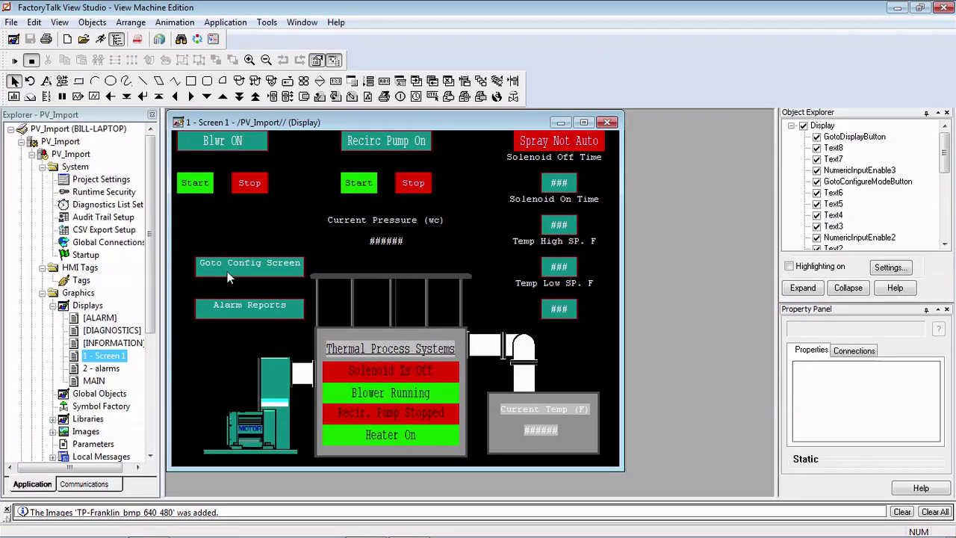
pyautogui.doubleClick(230, 269)
pyautogui.click(140, 36)
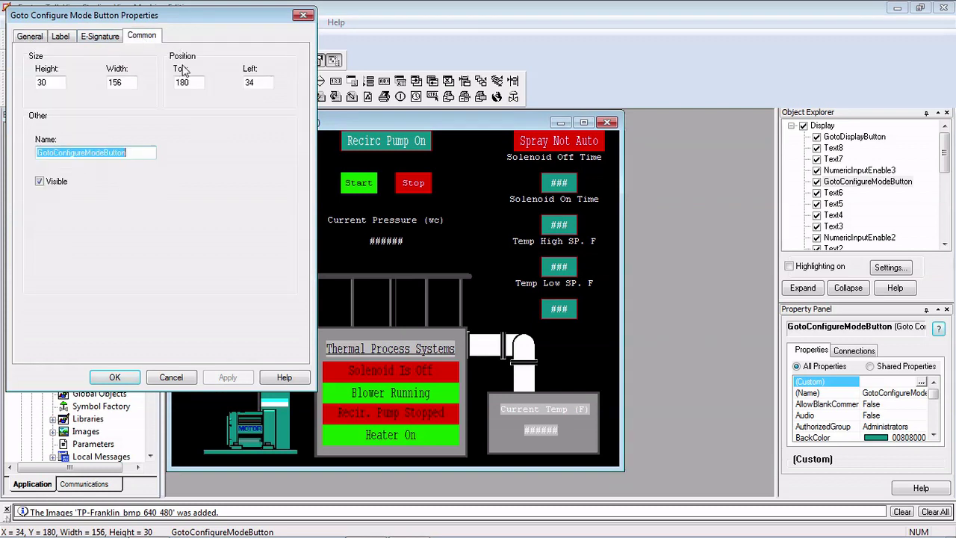
pyautogui.click(91, 36)
pyautogui.click(30, 36)
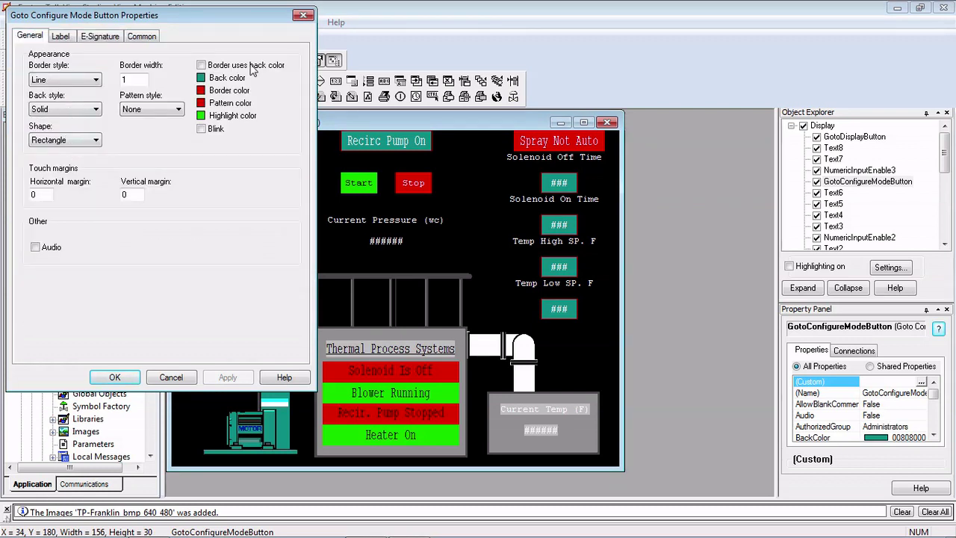
pyautogui.click(303, 15)
pyautogui.doubleClick(402, 244)
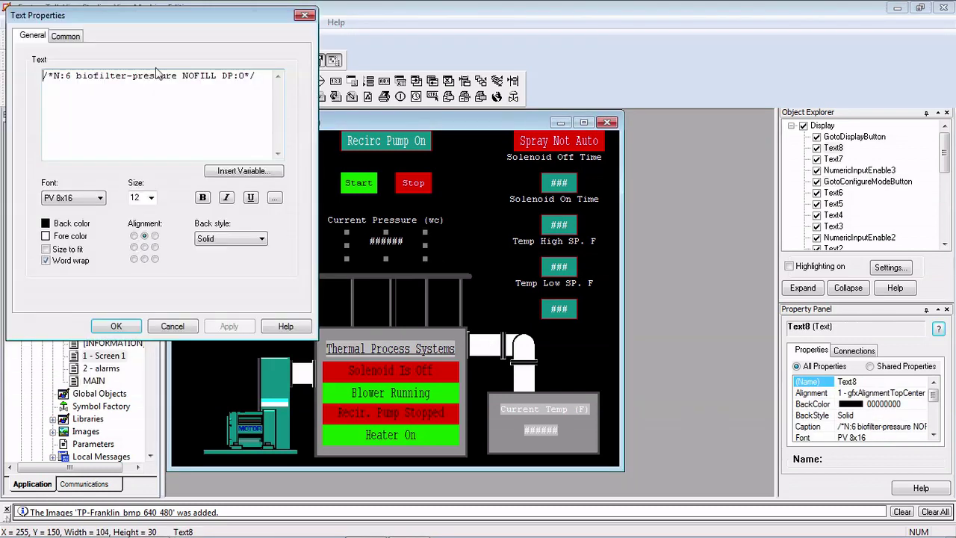
pyautogui.click(65, 35)
pyautogui.click(33, 36)
pyautogui.click(173, 327)
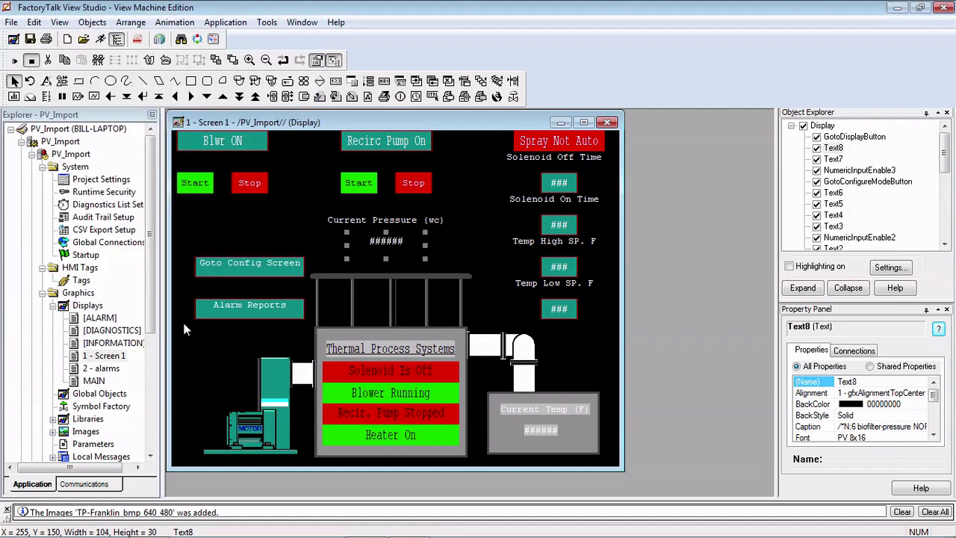
pyautogui.click(608, 123)
# Step: Close the display at the save prompt and launch Communication Setup under FactoryTalk Linx
pyautogui.click(504, 307)
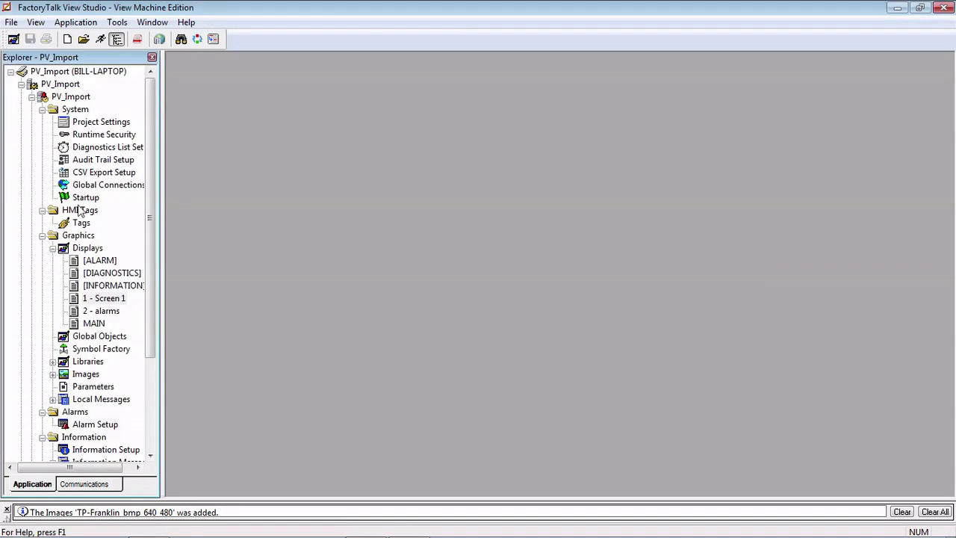
pyautogui.moveTo(152, 271); pyautogui.dragTo(162, 368)
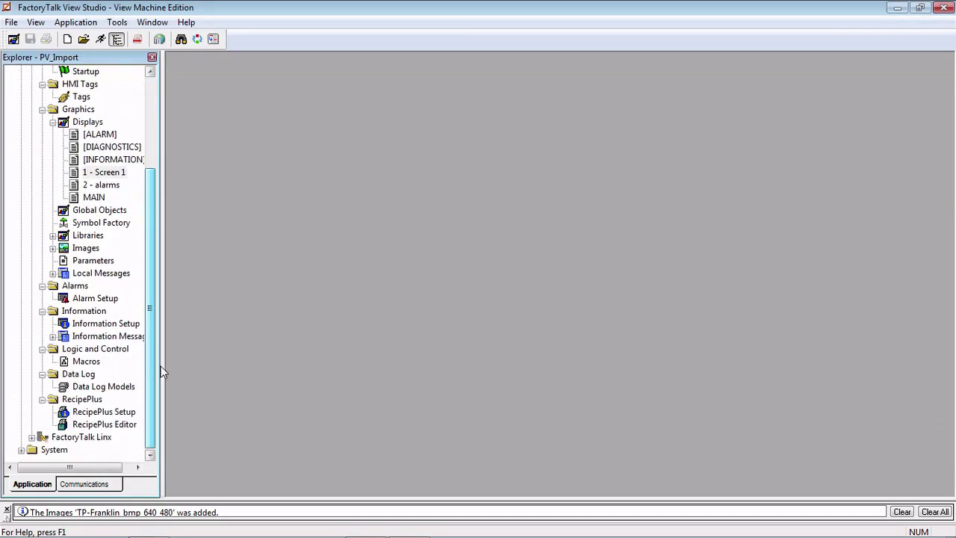
pyautogui.click(32, 438)
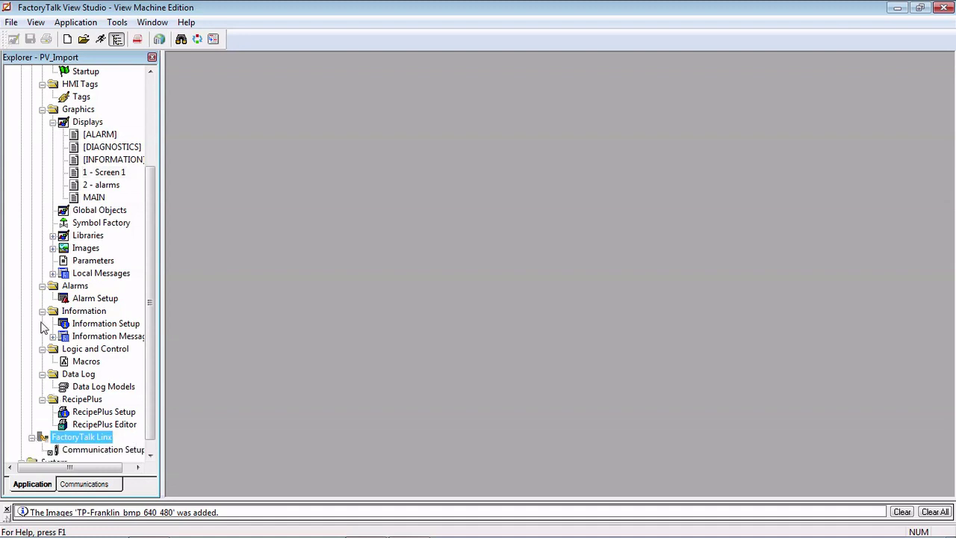
pyautogui.doubleClick(109, 450)
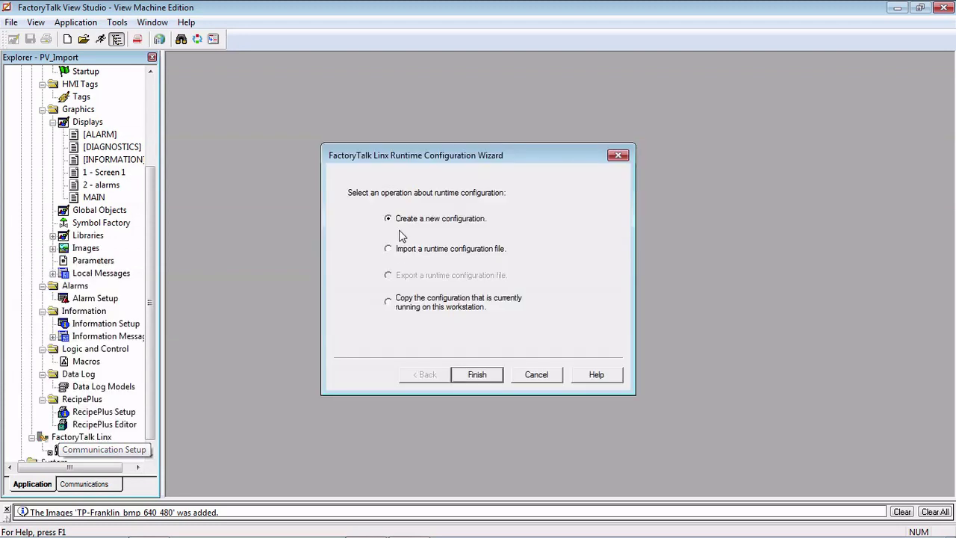
# Step: Create a new configuration with a device shortcut named franklin and expand the Ethernet driver
pyautogui.click(482, 376)
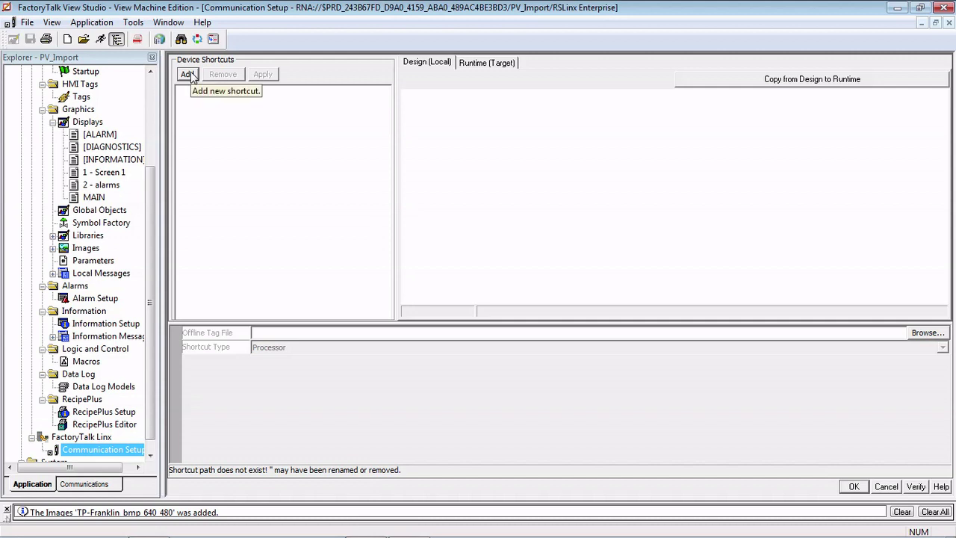
pyautogui.click(188, 75)
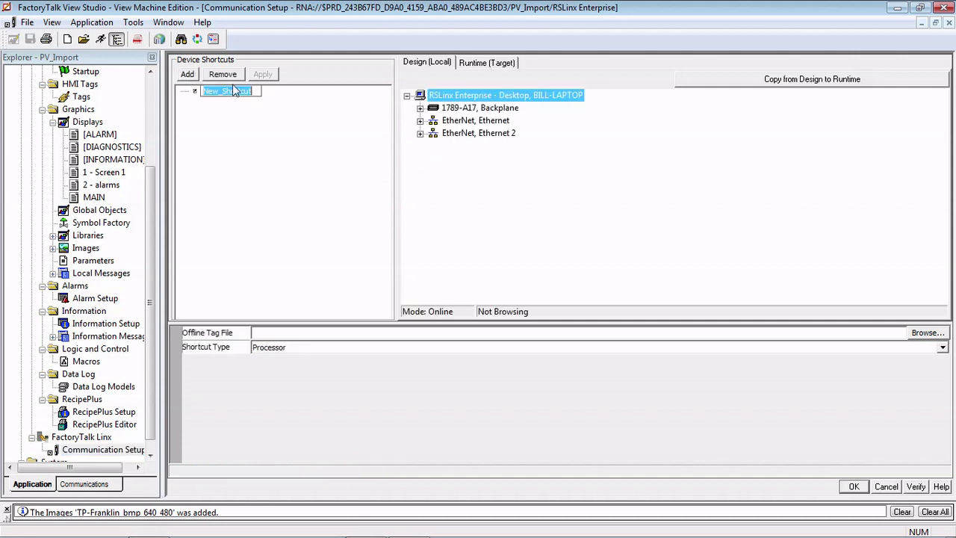
pyautogui.write('frankli')
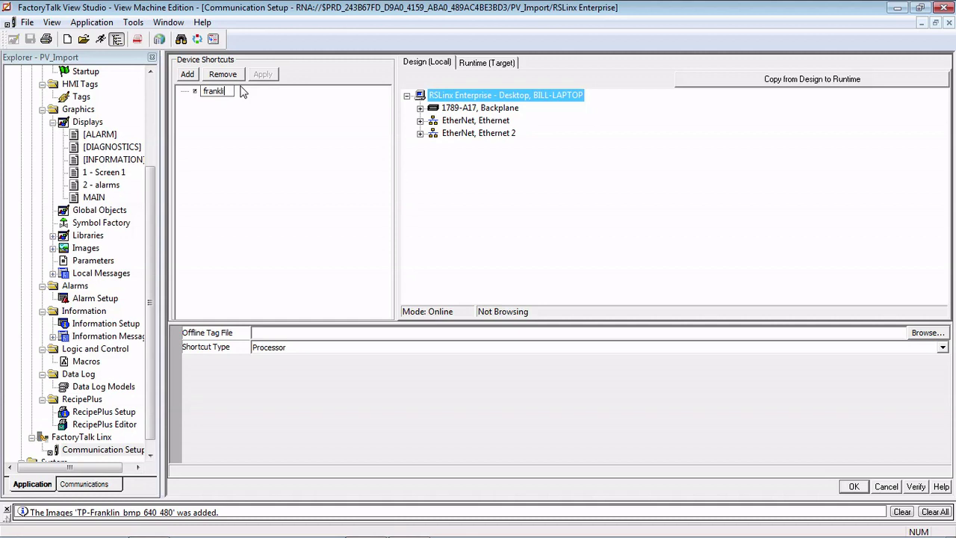
pyautogui.write('n')
pyautogui.press('Return')
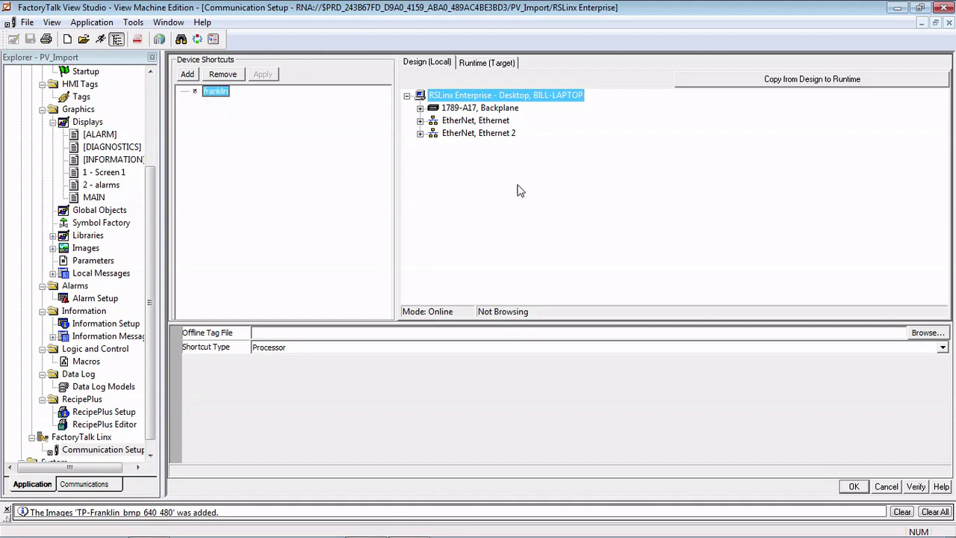
pyautogui.click(421, 121)
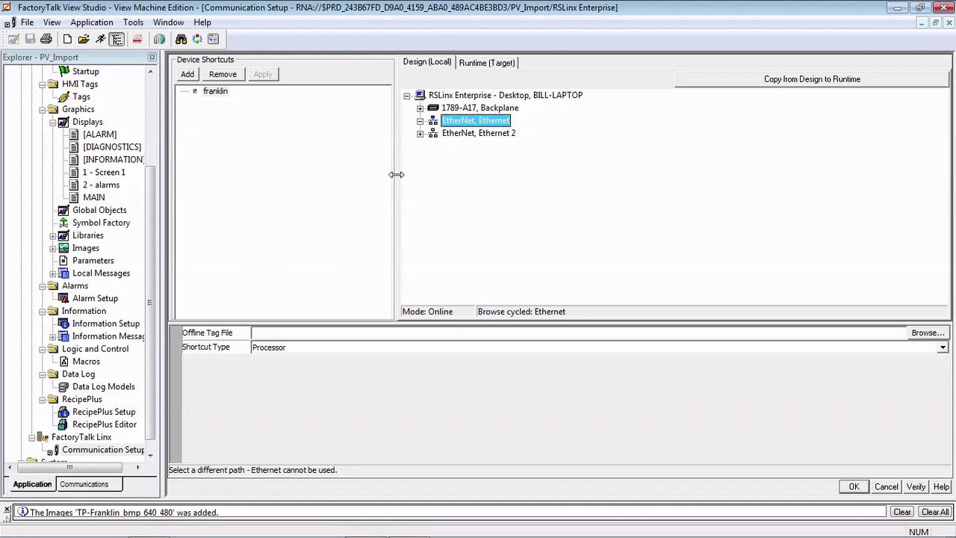
# Step: Point the franklin shortcut at EtherNet, Ethernet in Design (Local) and confirm with OK
pyautogui.click(468, 67)
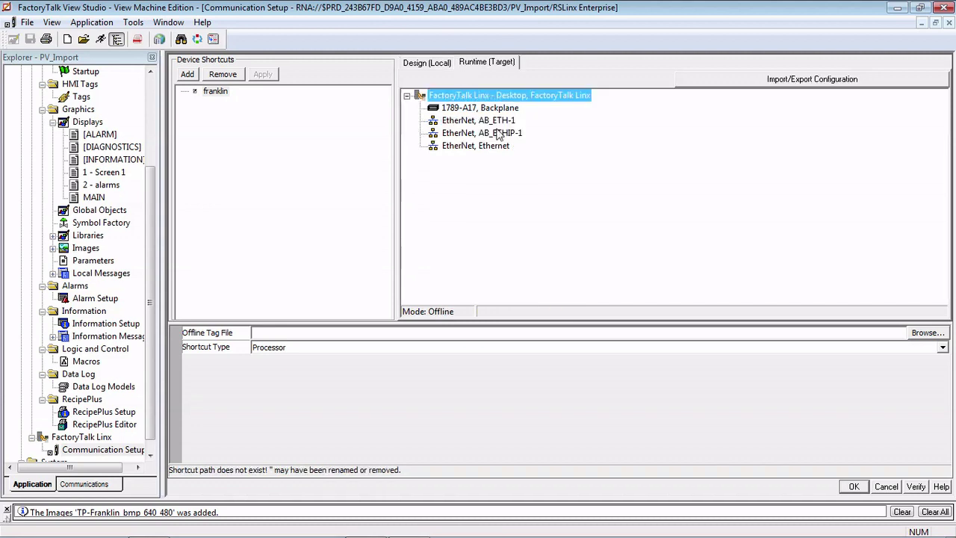
pyautogui.click(434, 64)
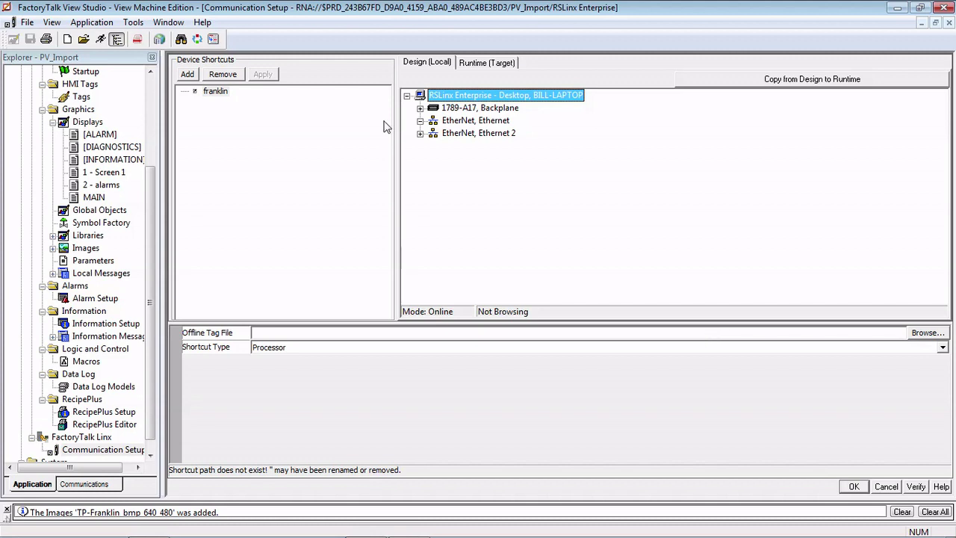
pyautogui.click(441, 120)
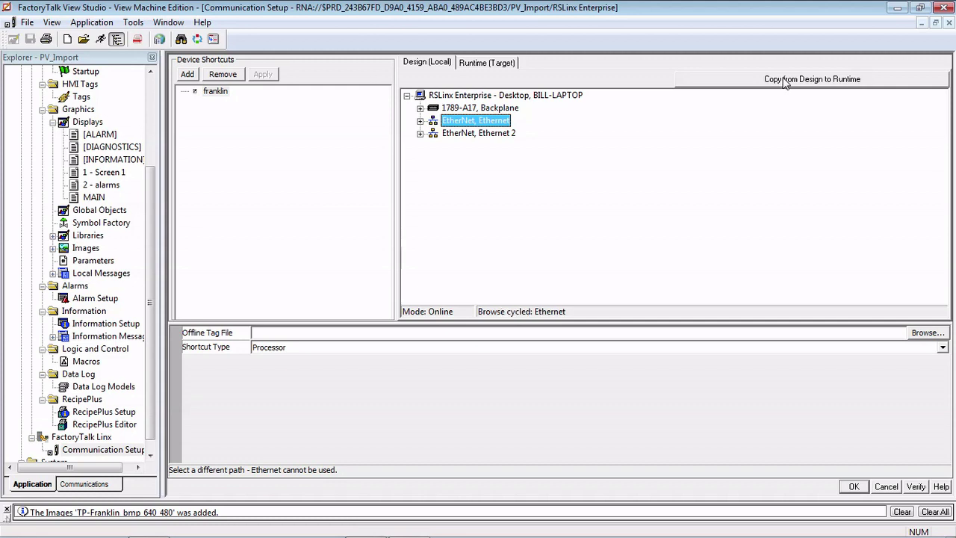
pyautogui.click(859, 487)
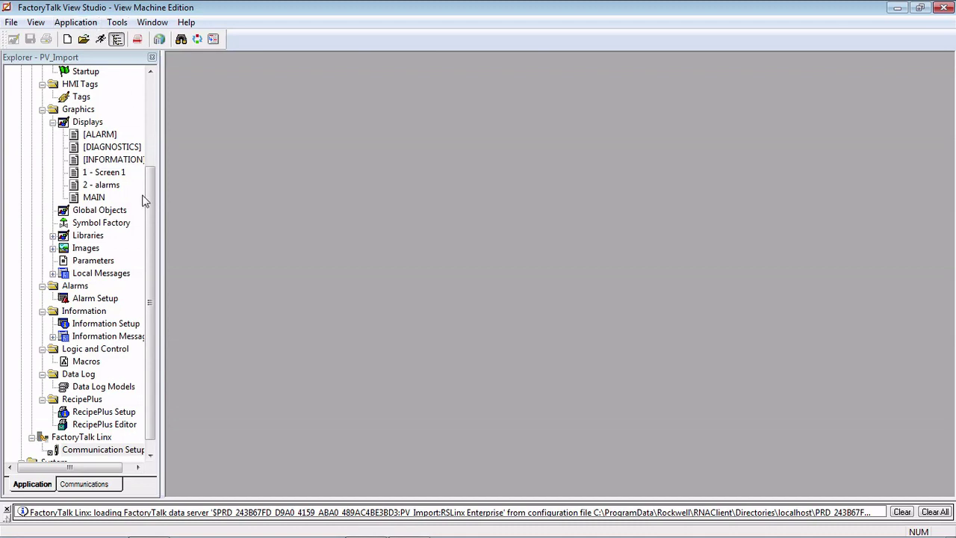
pyautogui.click(75, 22)
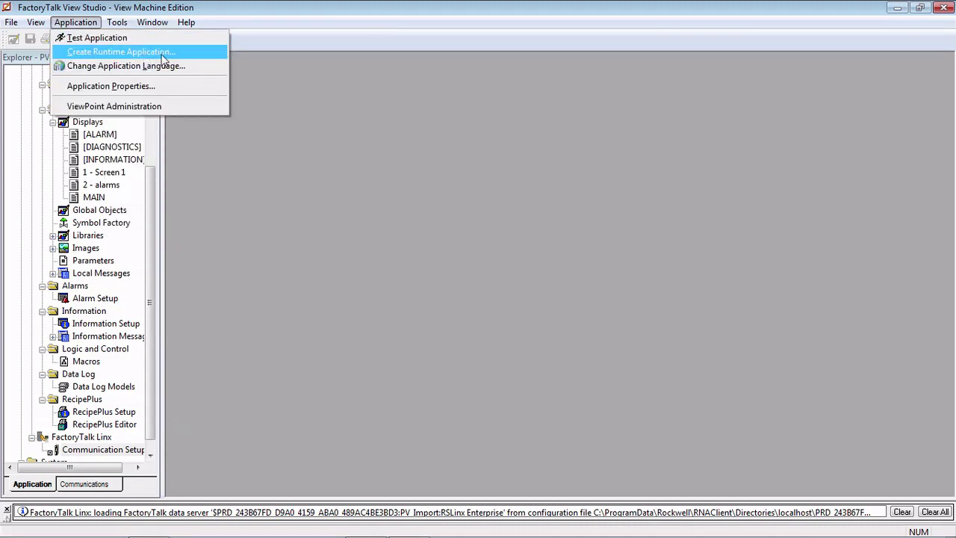
pyautogui.click(155, 200)
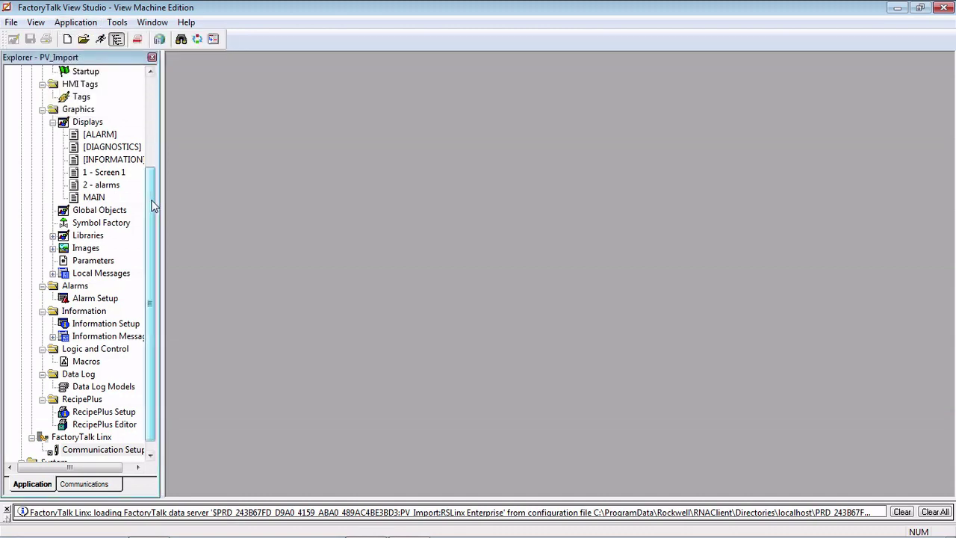